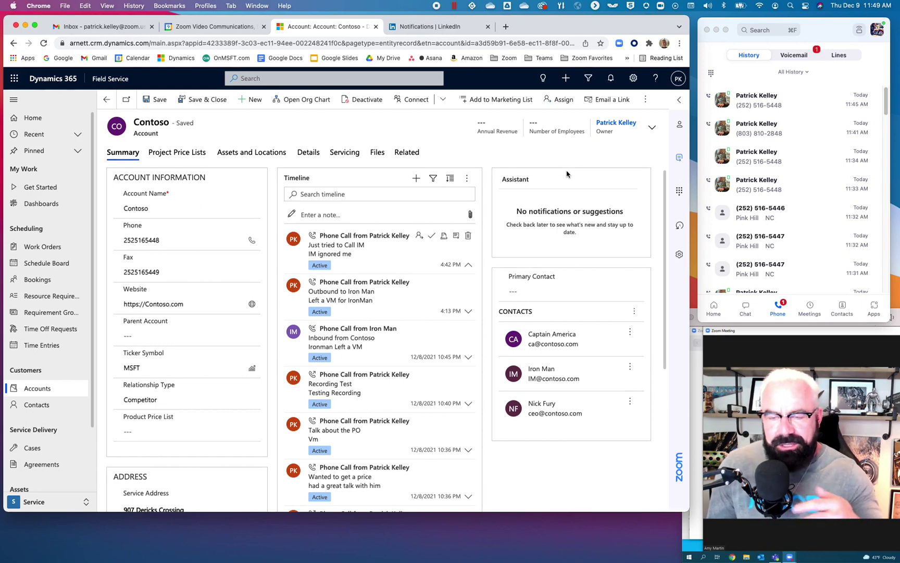
Expand the Zoom Video Inc side panel on the Contoso account and show its dial pad
click(677, 102)
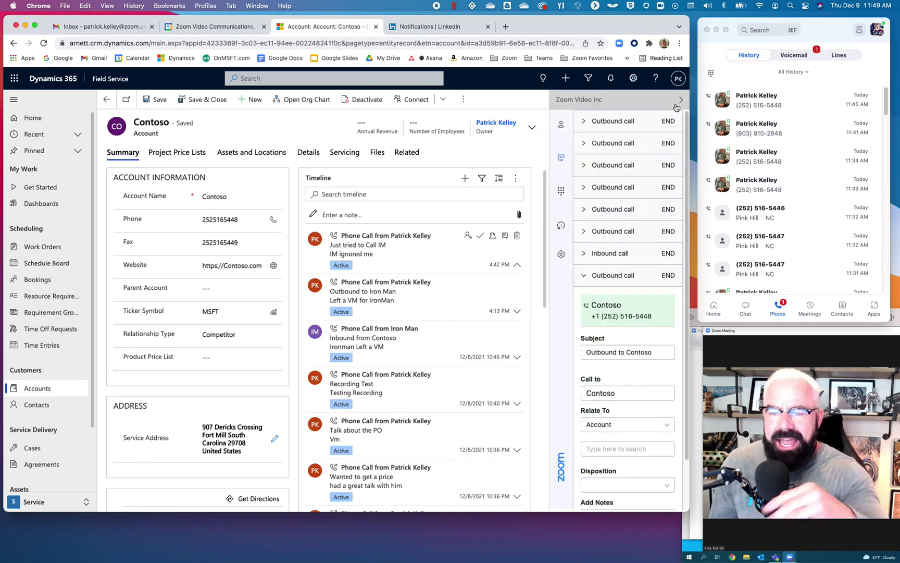
click(561, 191)
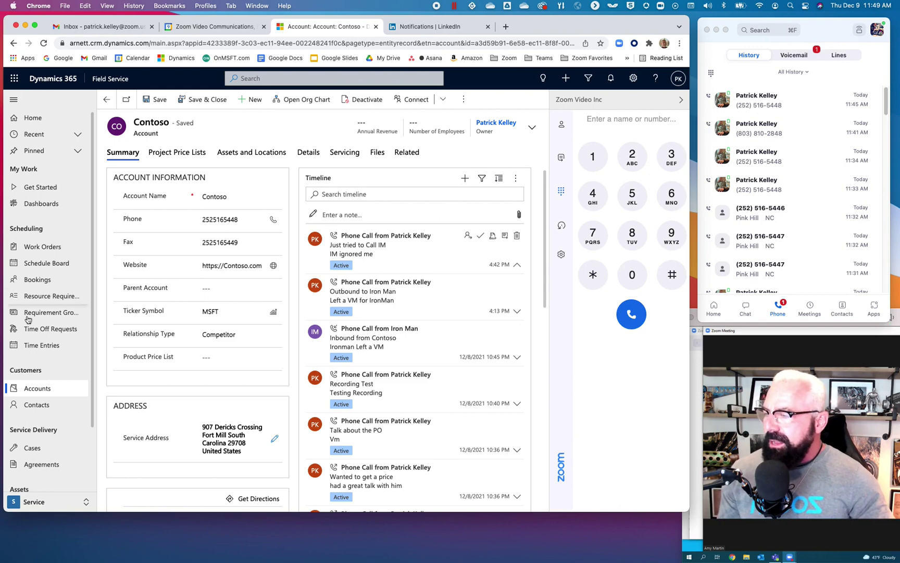
Open the Contoso account from the active accounts list and view its org chart
click(52, 390)
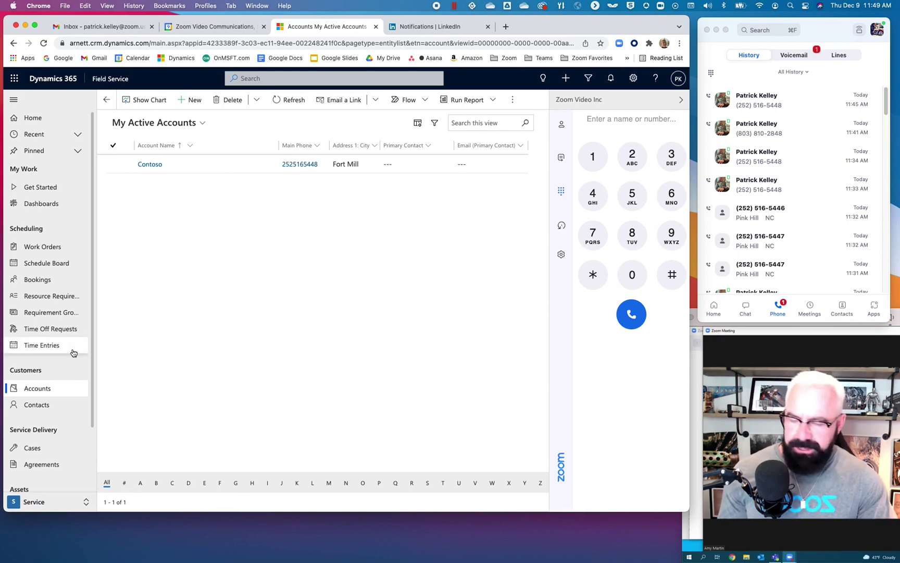
click(150, 164)
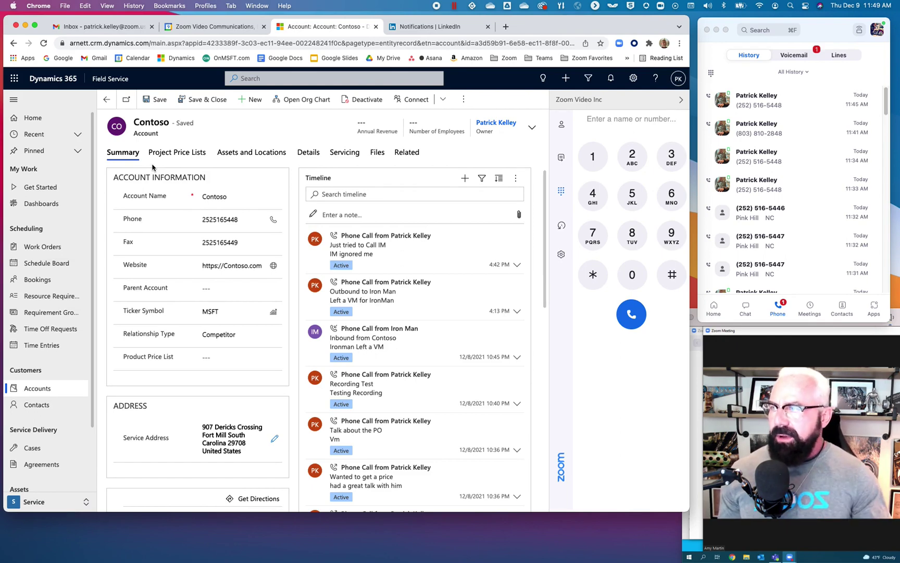
click(282, 102)
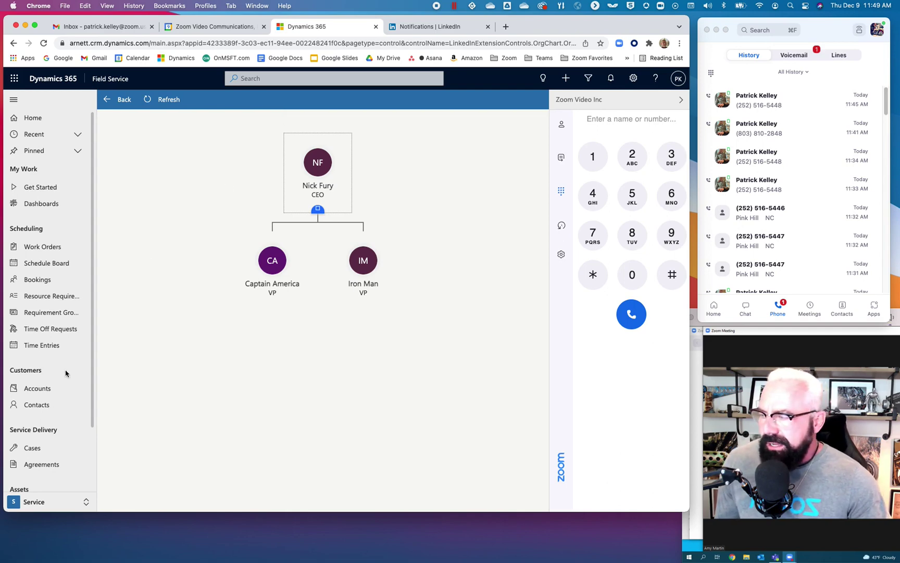
Show the active contacts list and narrow its Full Name column
click(38, 405)
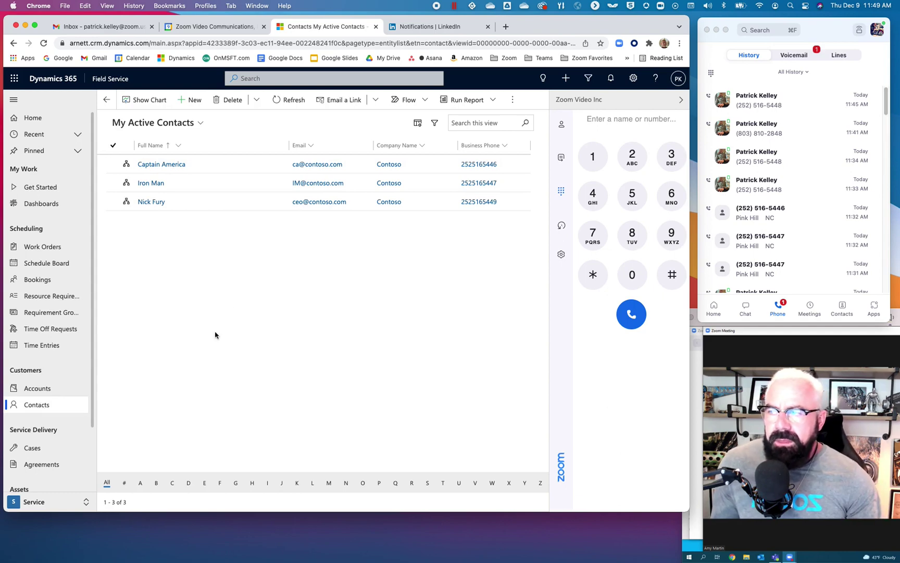
drag(289, 148, 232, 153)
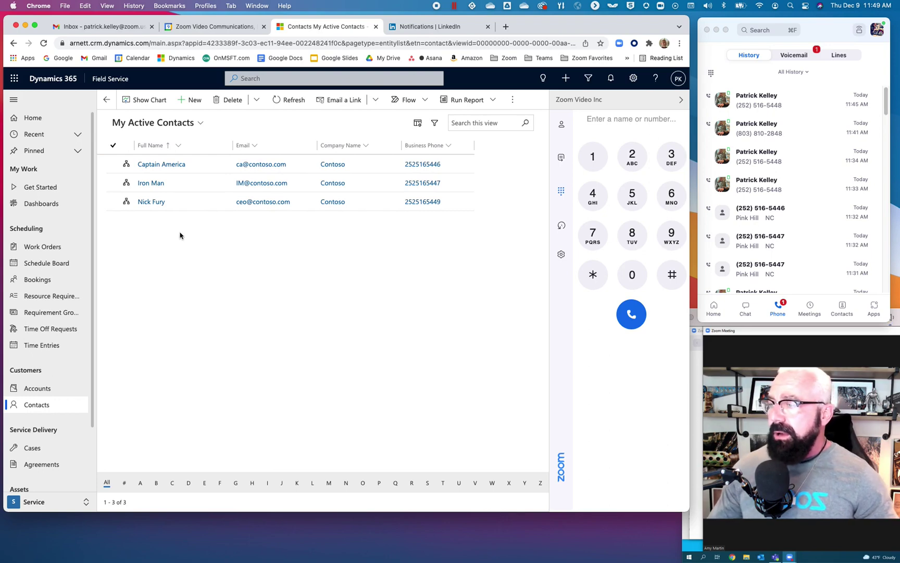
Reopen the Contoso account, call its main phone number and show the Zoom call log
click(46, 389)
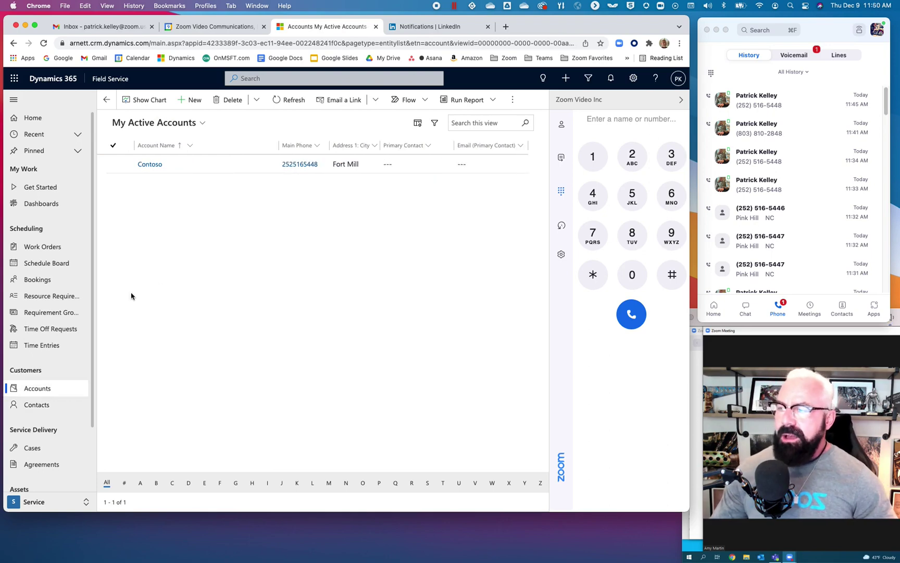
click(161, 165)
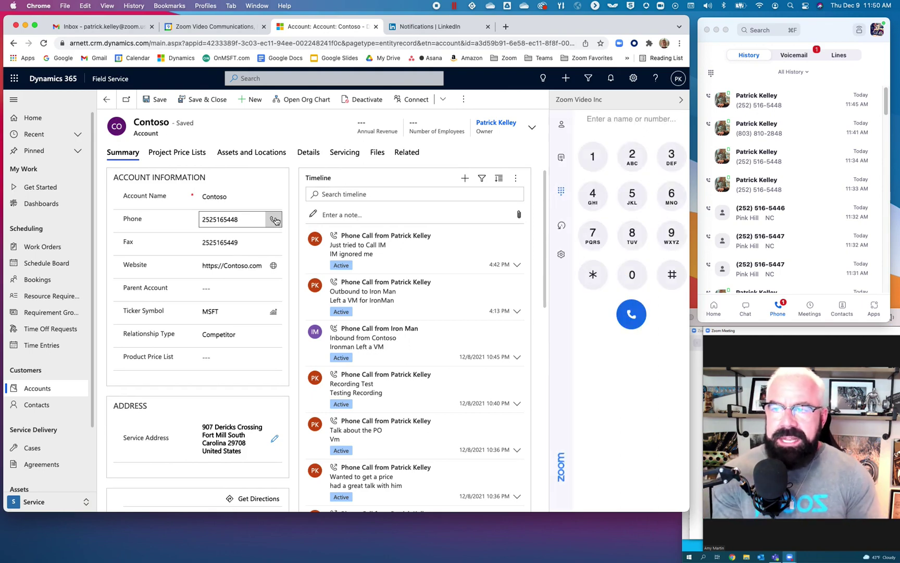
click(275, 220)
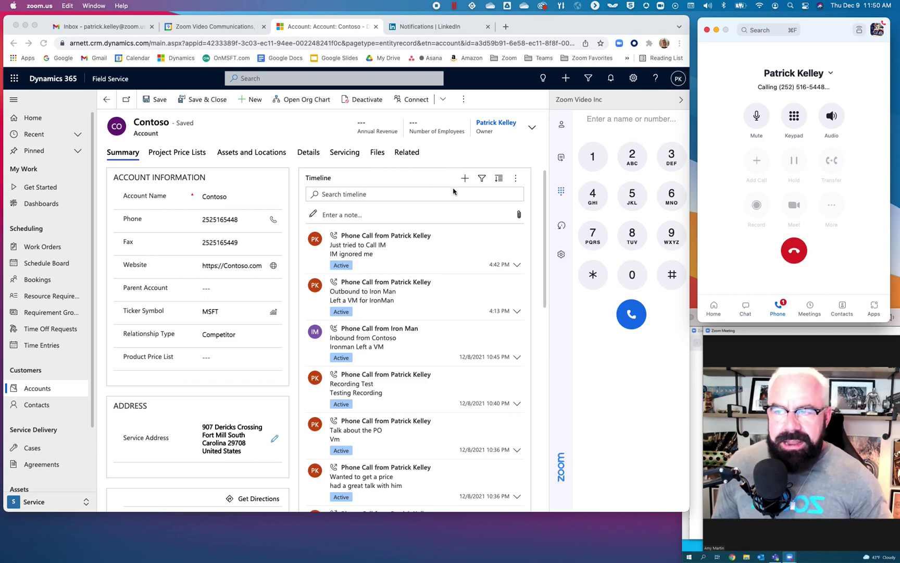
click(564, 163)
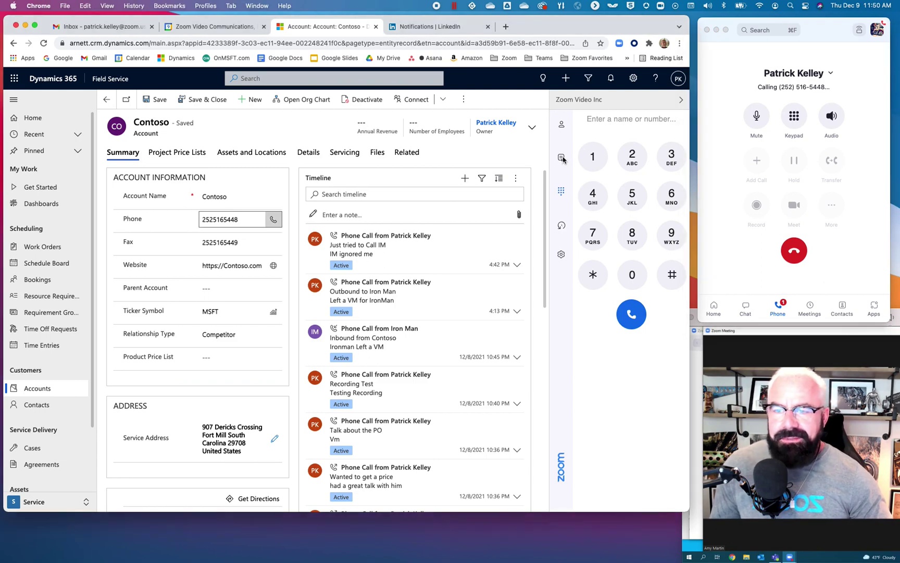
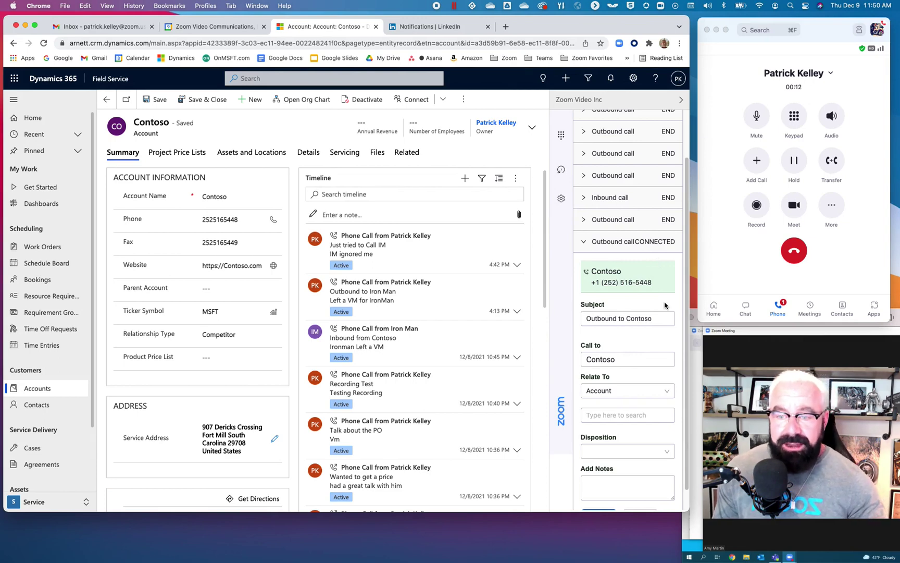
Replace the subject of the connected outbound call's log with "Hey just called the front desk"
scroll(665, 302, down, 2)
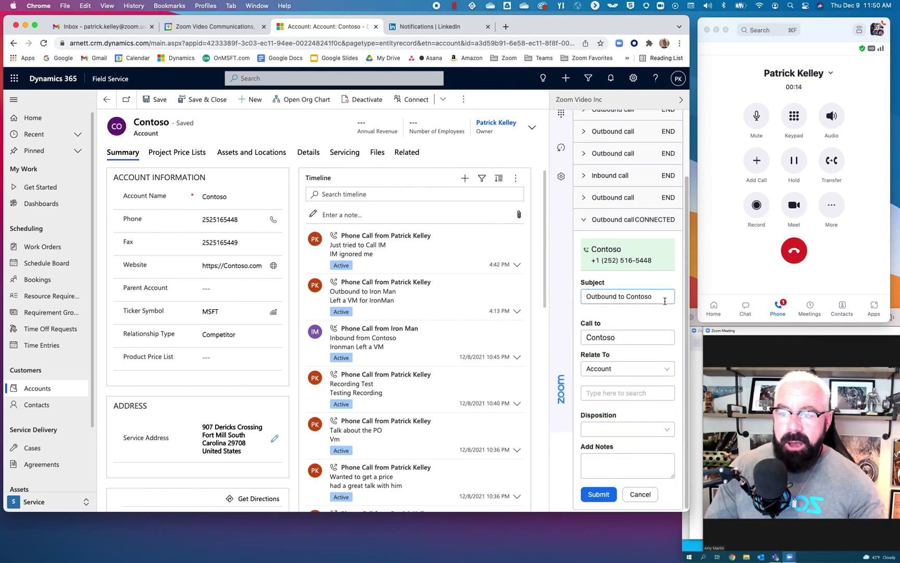
click(664, 299)
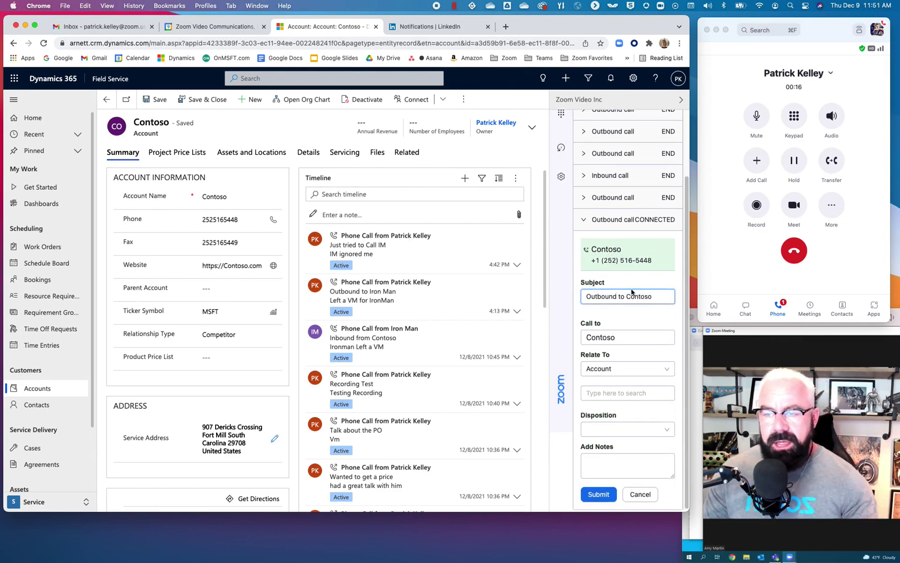
drag(654, 296, 588, 287)
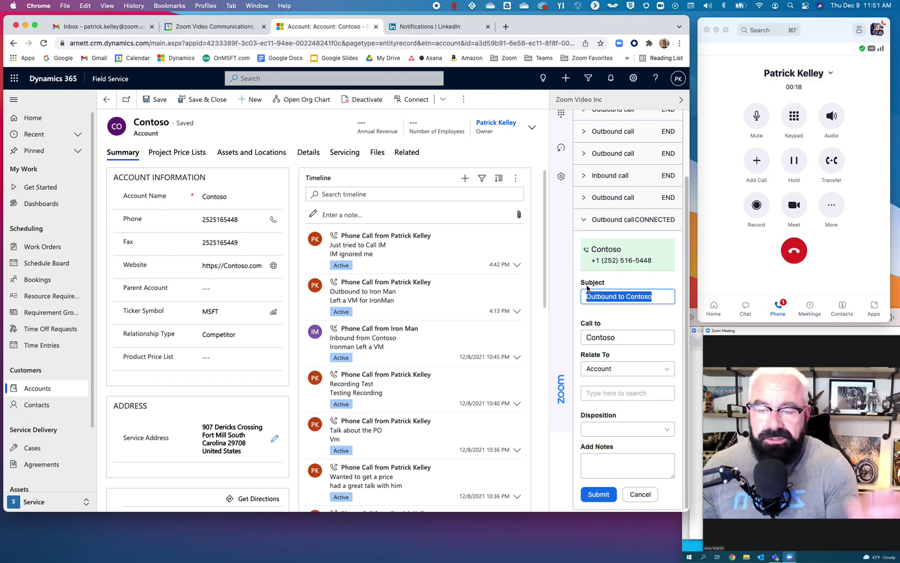
text(Hey jus)
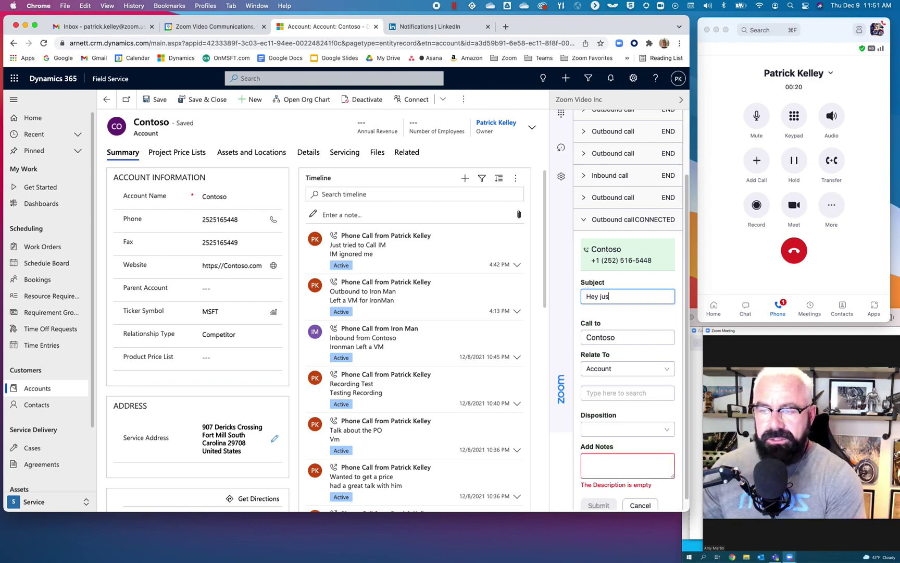
text(t called t)
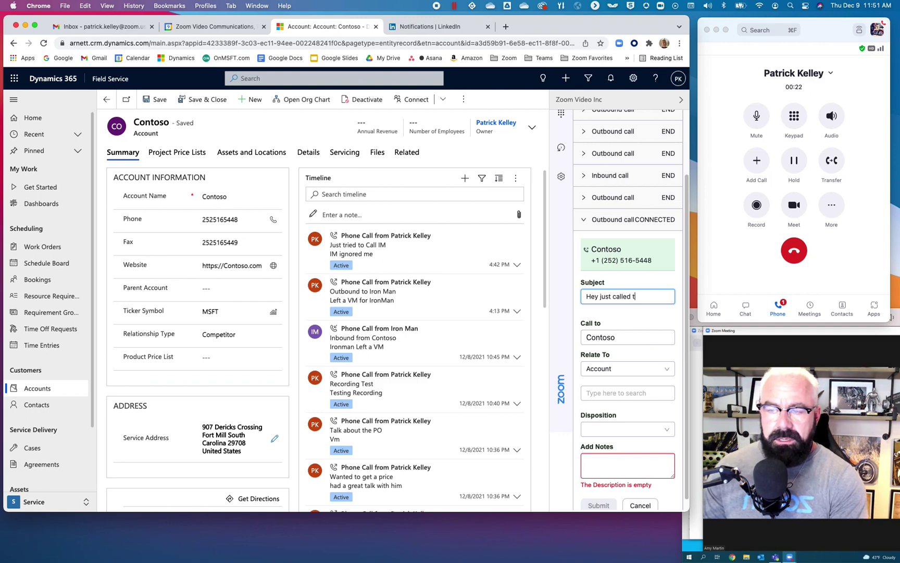
text(he front desk)
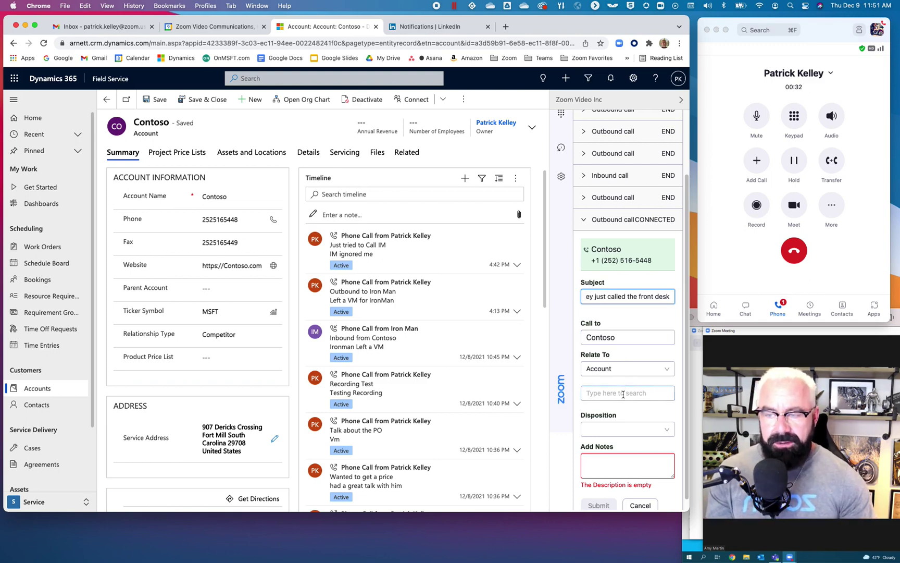
Set the call log's disposition to No Answer and add the note "I;ll call back"
click(622, 430)
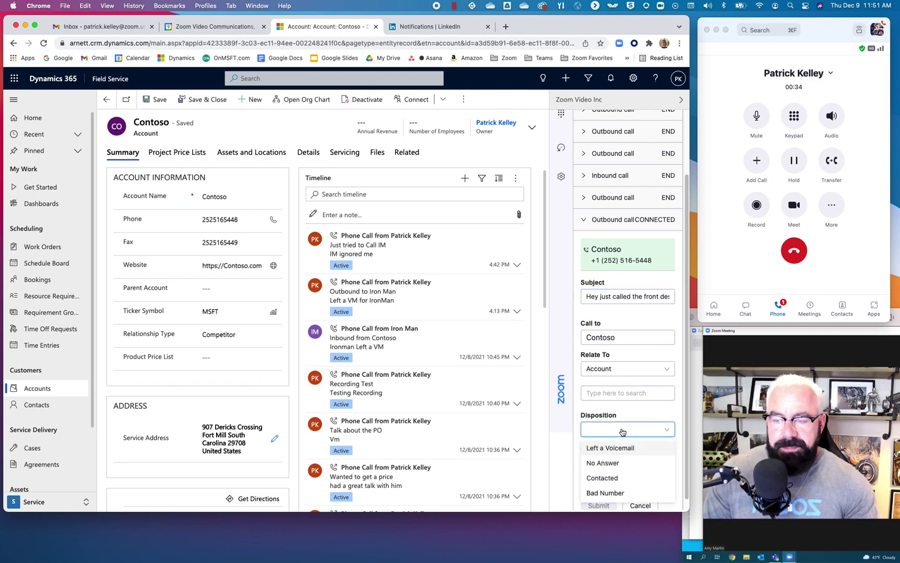
click(621, 462)
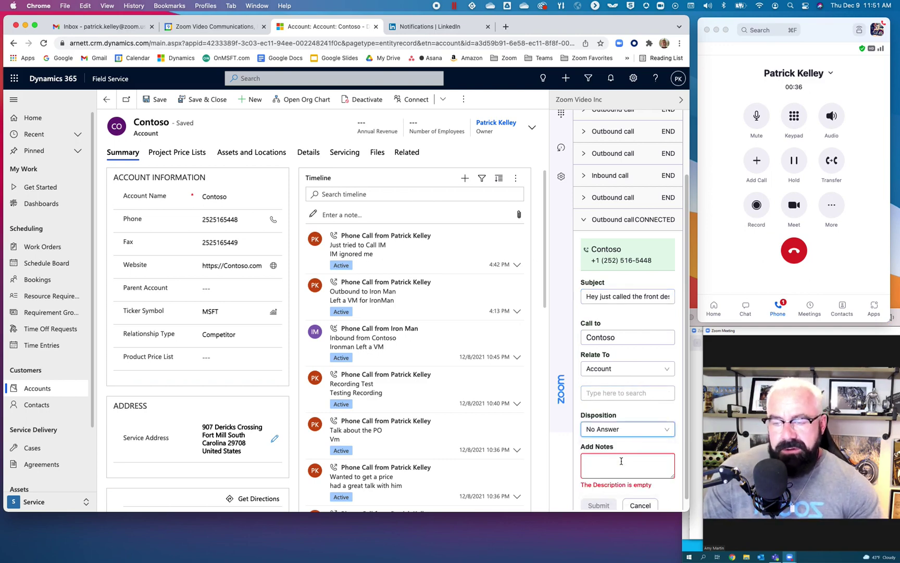
click(621, 460)
text(I)
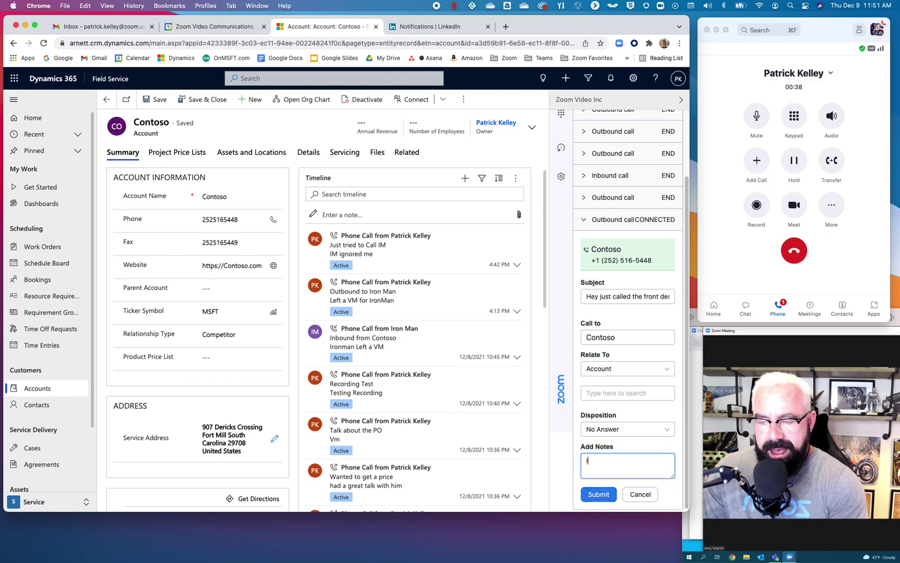
text(;ll c)
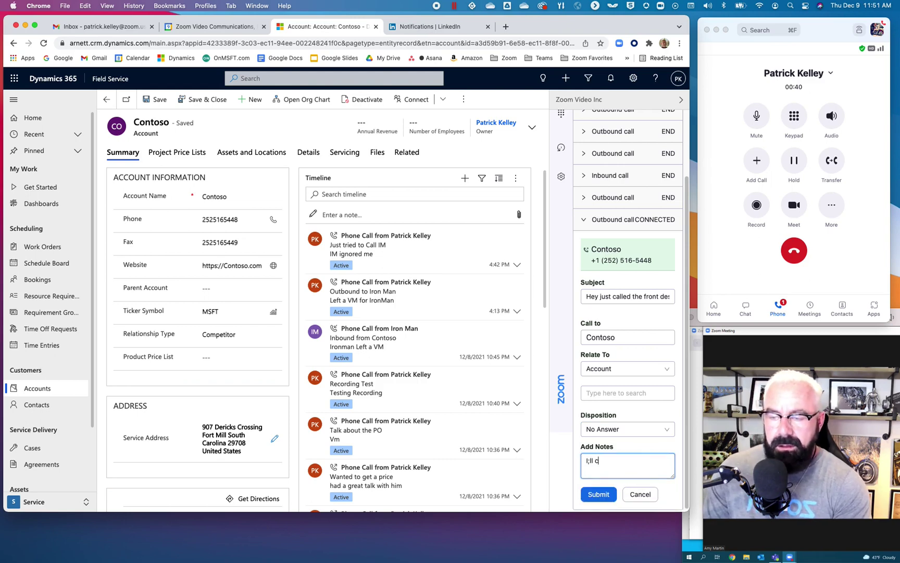
text(all back)
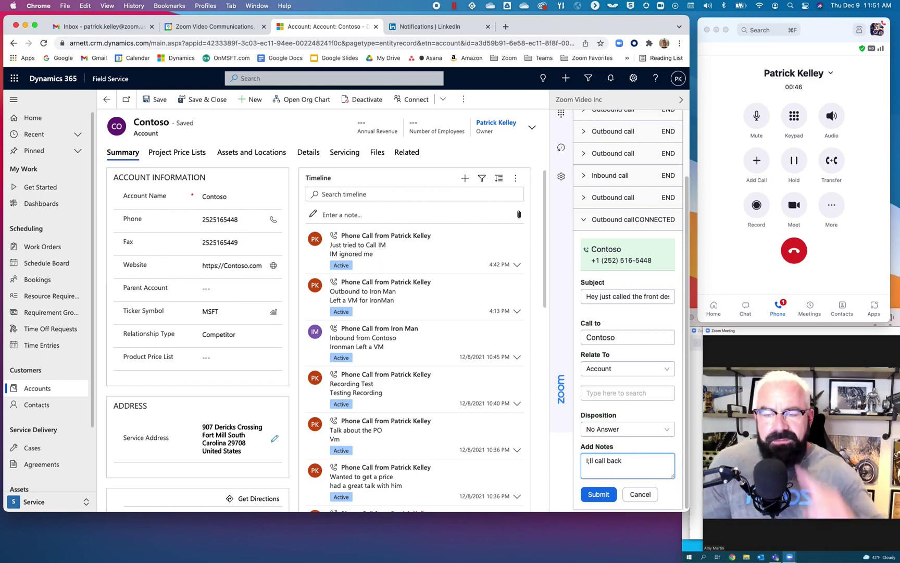
Submit the call log to Contoso's timeline and end the active Zoom call
click(598, 495)
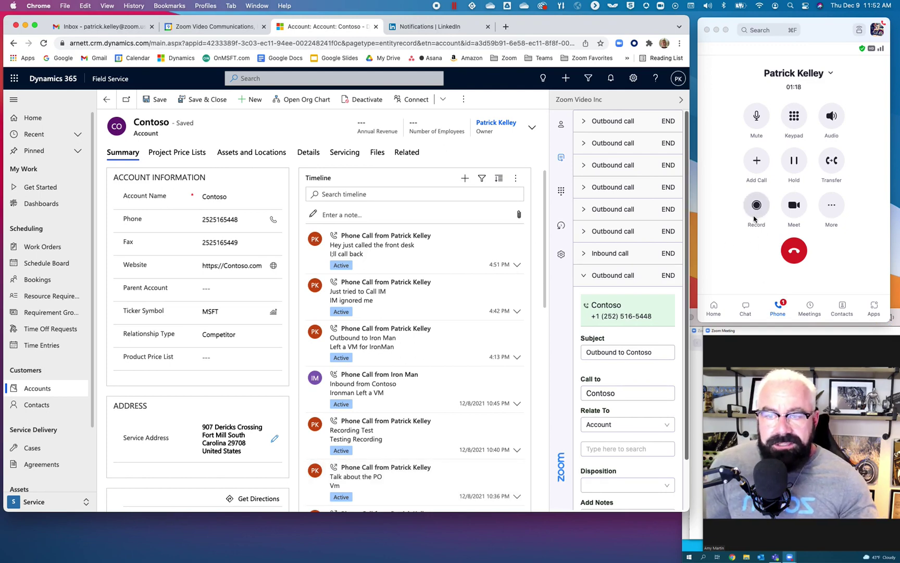
click(787, 251)
click(793, 251)
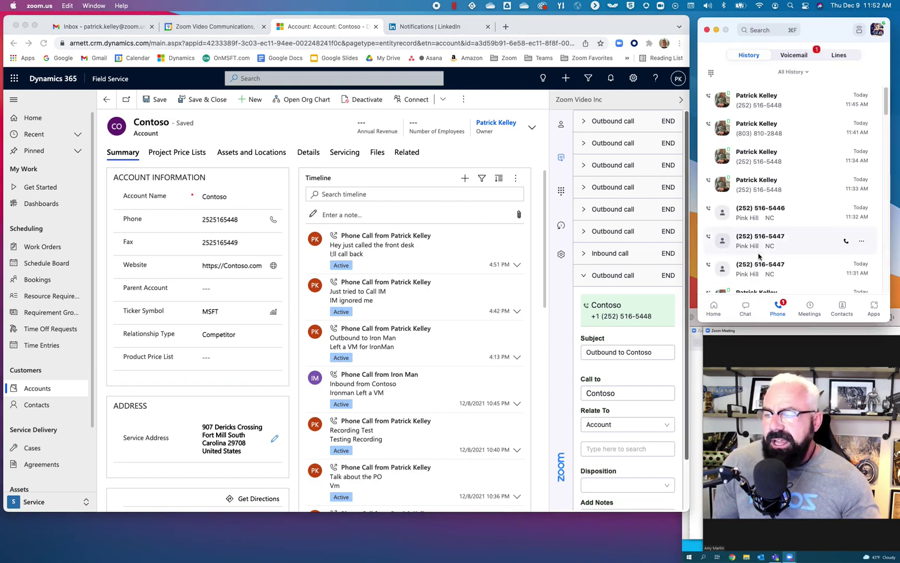
Open the "Recording Test" phone call record from Contoso's timeline and examine its call details down to the Recording URL
click(397, 438)
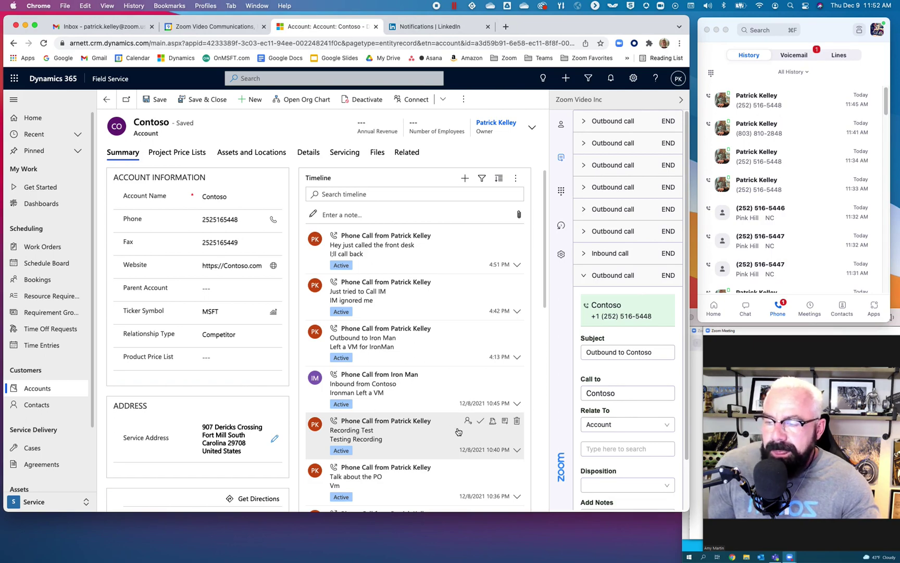
click(505, 423)
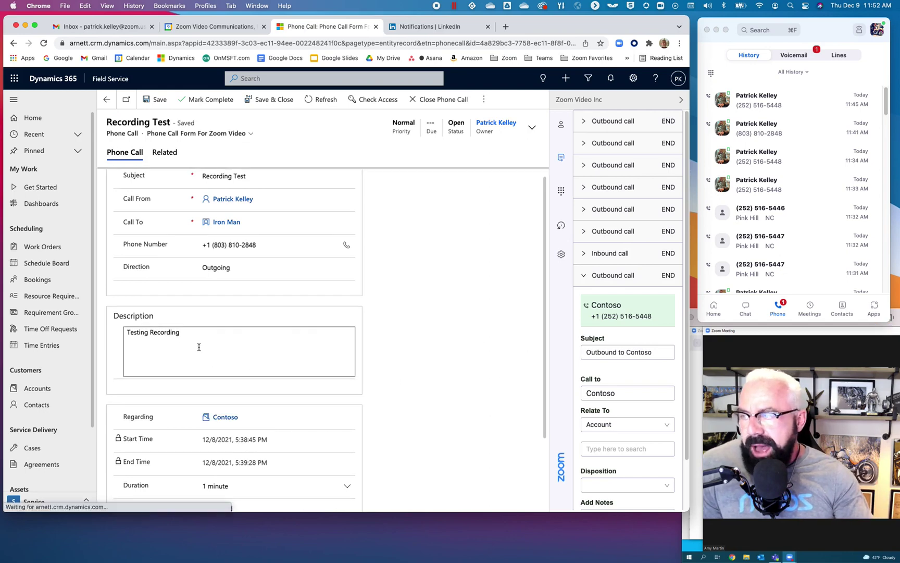
scroll(198, 346, down, 3)
scroll(199, 350, down, 3)
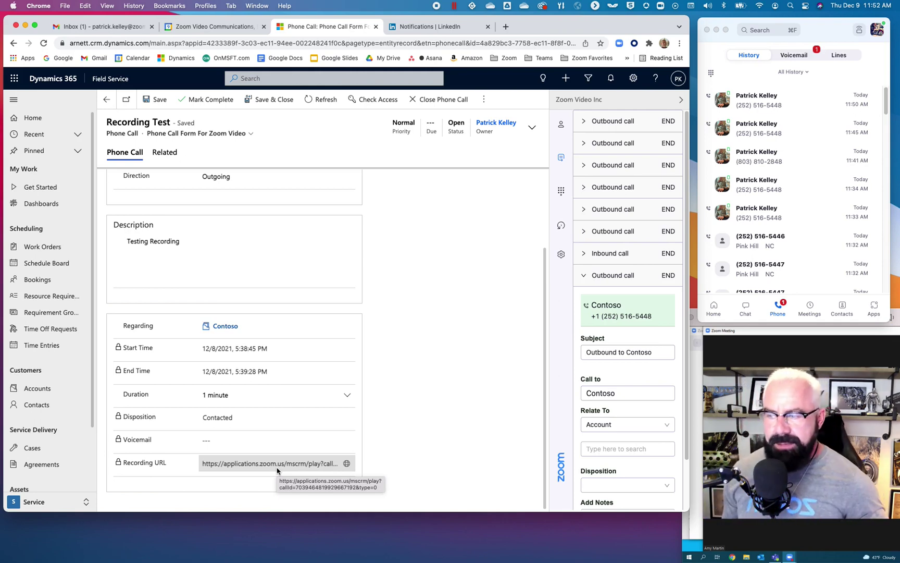
Open the call's Recording URL and play part of the recording, pausing it partway through
click(347, 463)
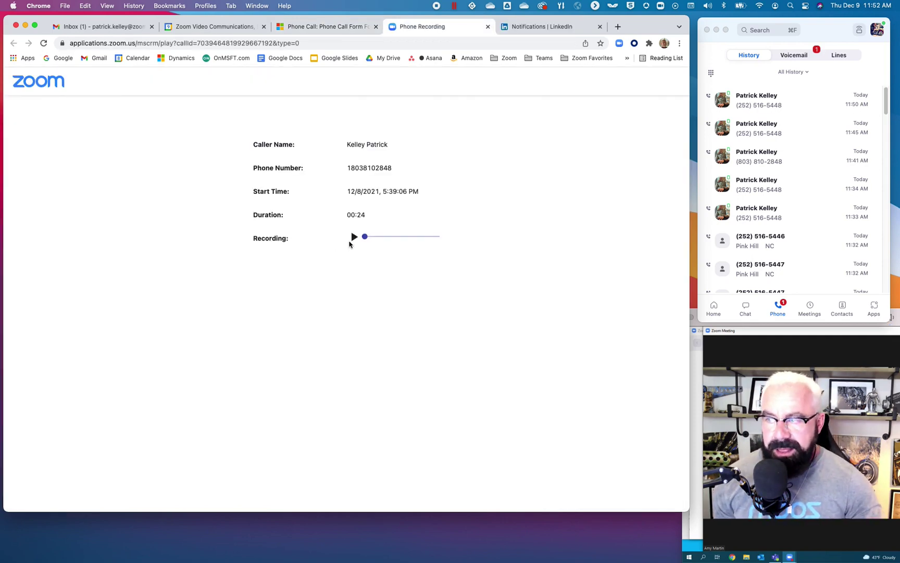
click(354, 237)
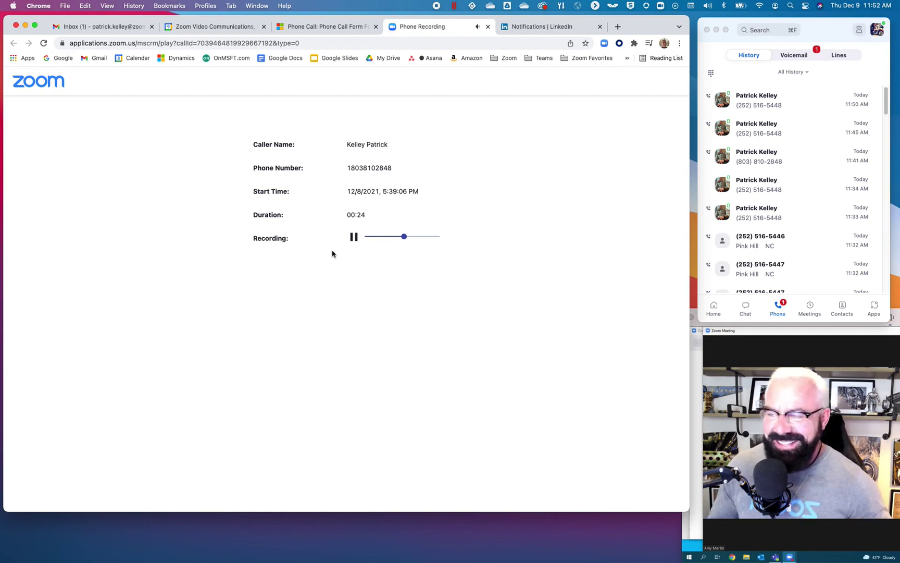
click(357, 238)
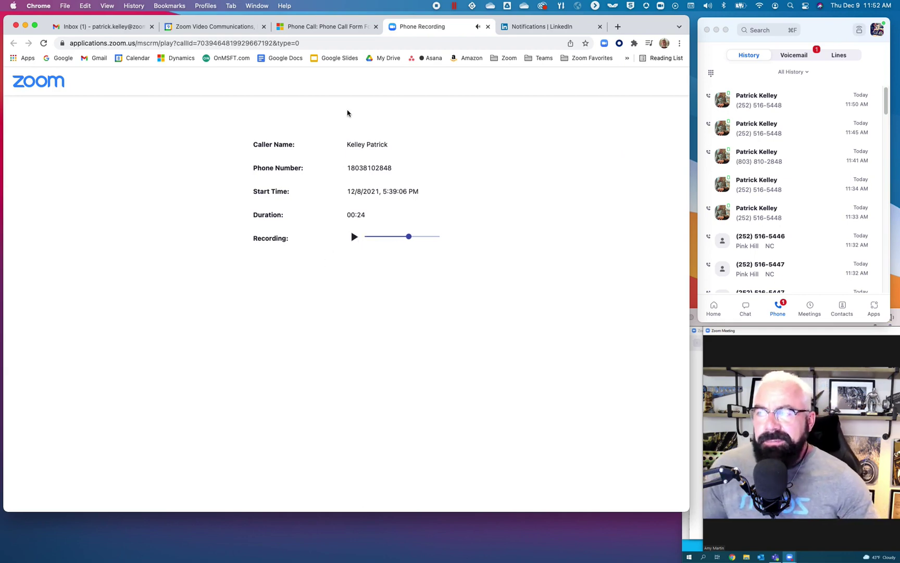
Return to Dynamics 365 and open the Contoso account from the active accounts list
click(342, 31)
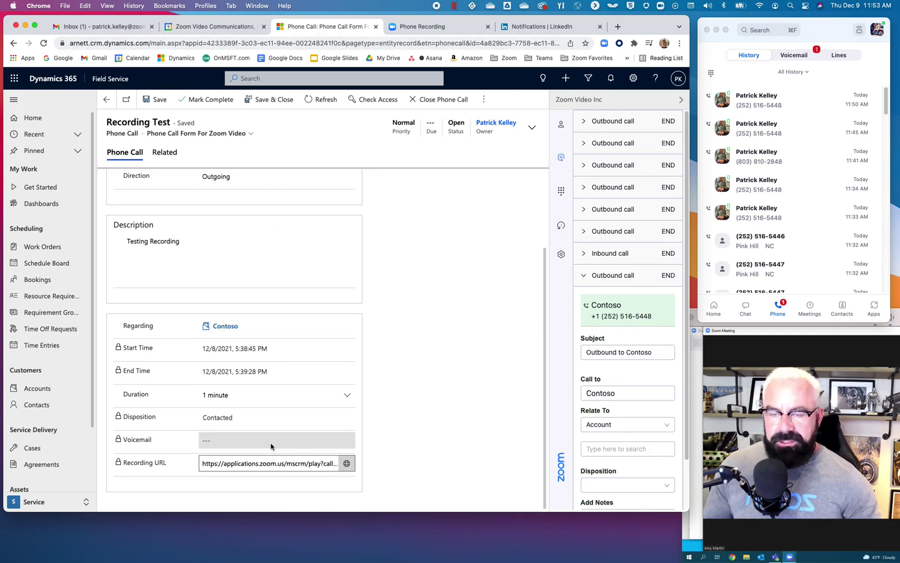
click(33, 406)
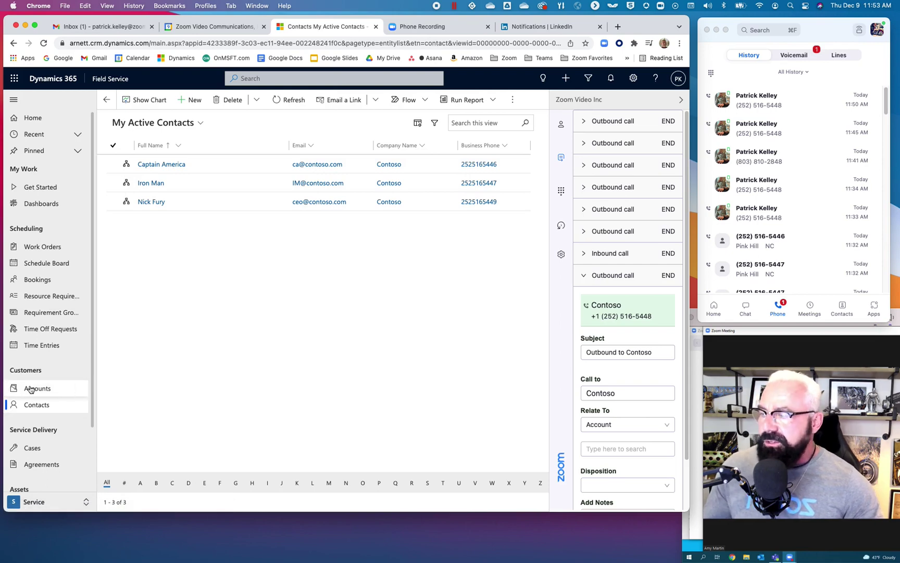
click(30, 390)
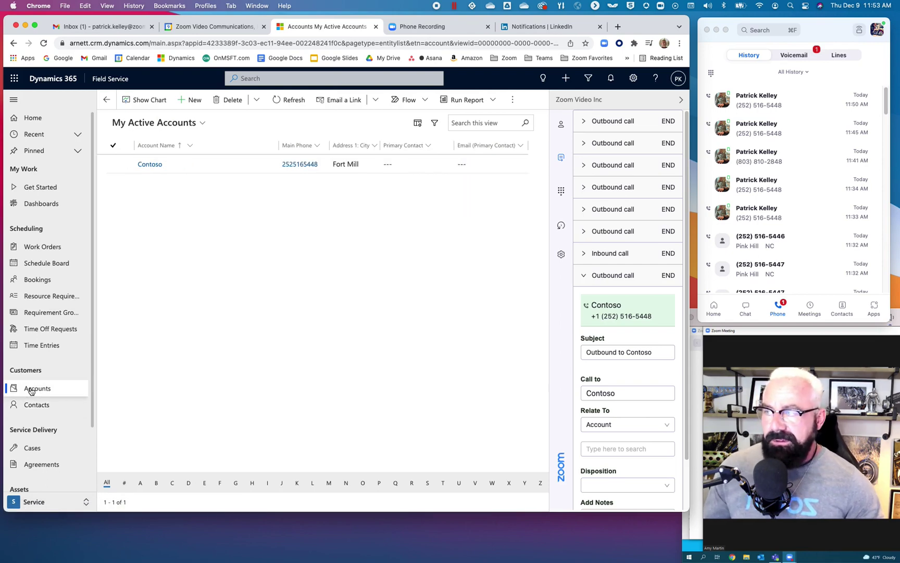
click(153, 165)
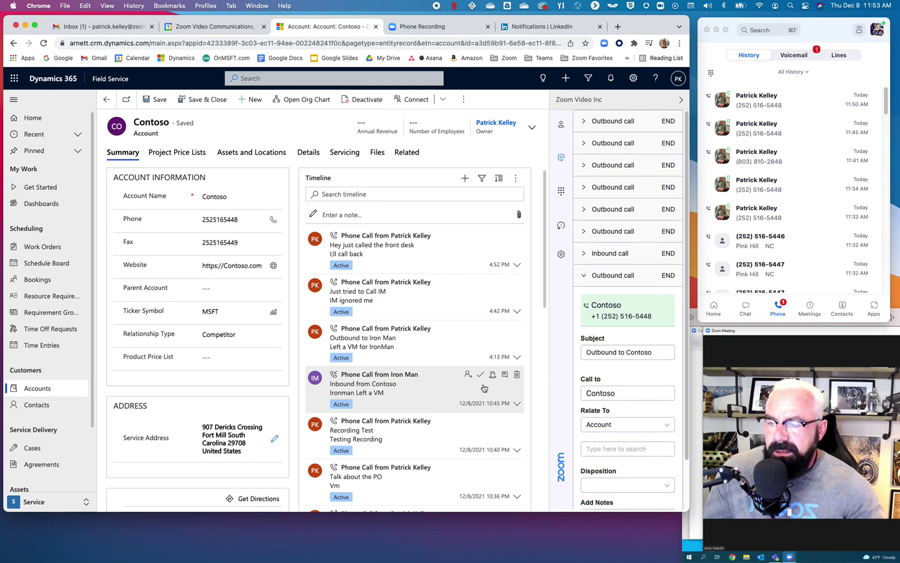
Open the "Inbound from Contoso" phone call record from Contoso's timeline and play part of its linked voicemail, pausing before the end
click(505, 376)
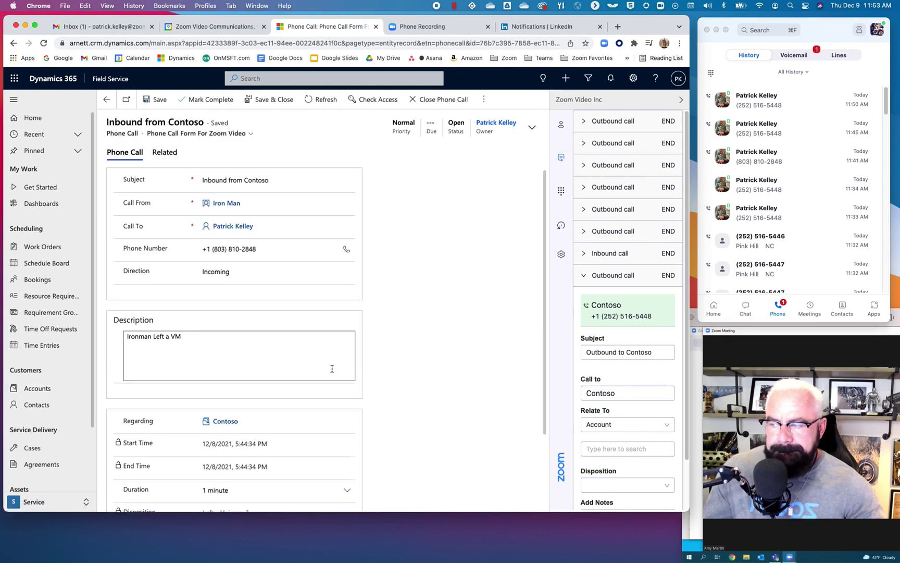
scroll(328, 371, down, 4)
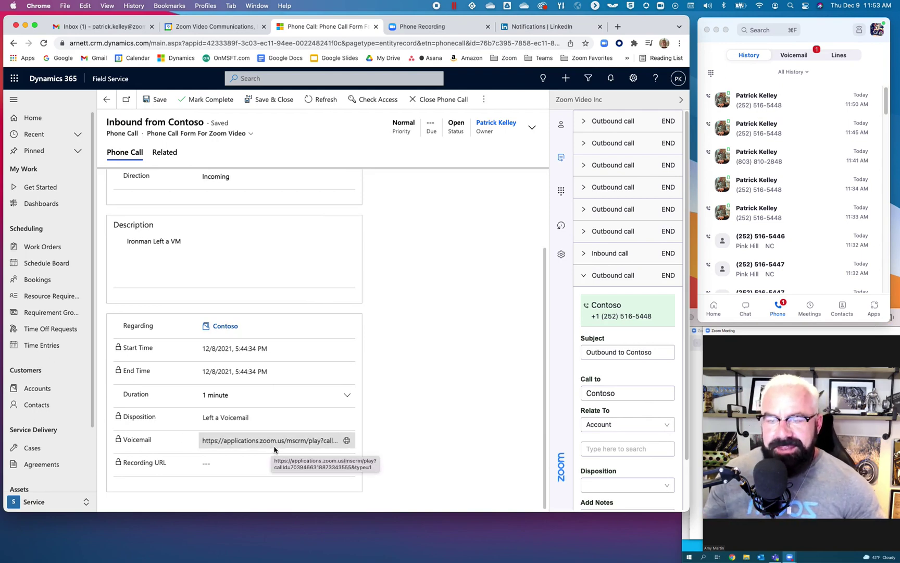
click(347, 441)
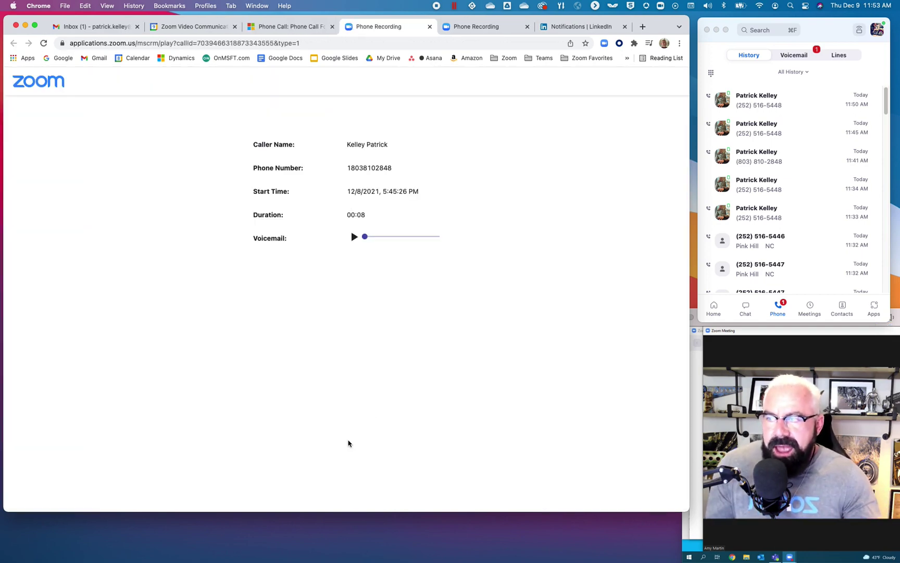
click(354, 237)
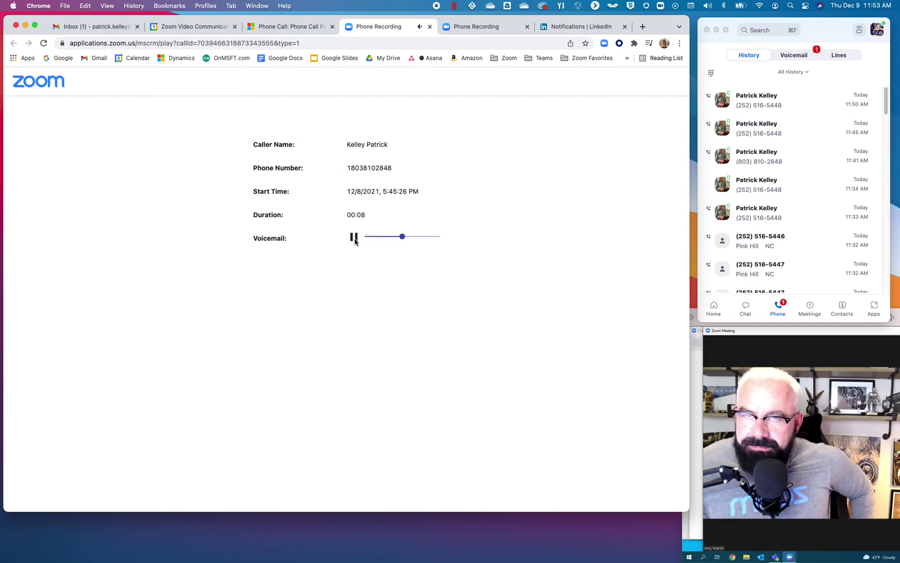
click(354, 238)
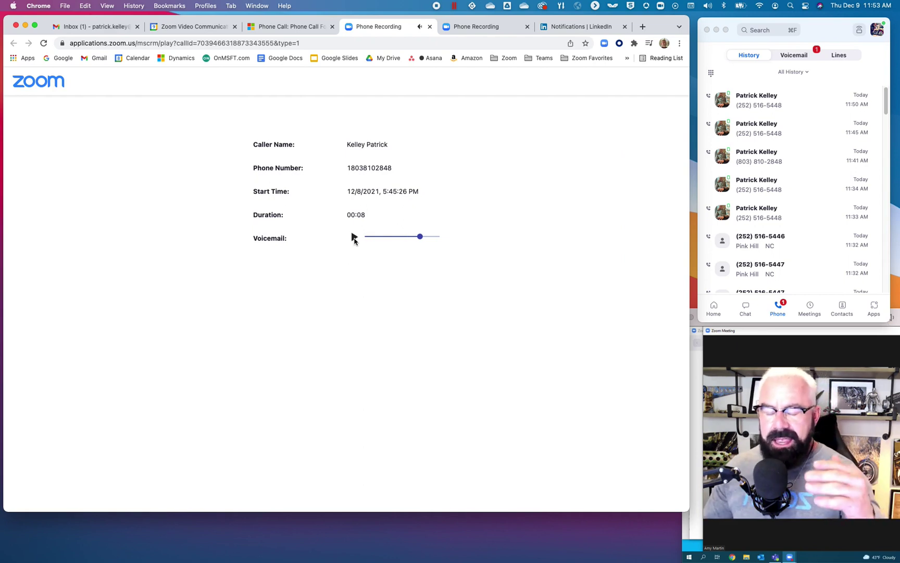
Return to Dynamics 365 and review the Captain America and Nick Fury contact records from the active contacts list
click(299, 26)
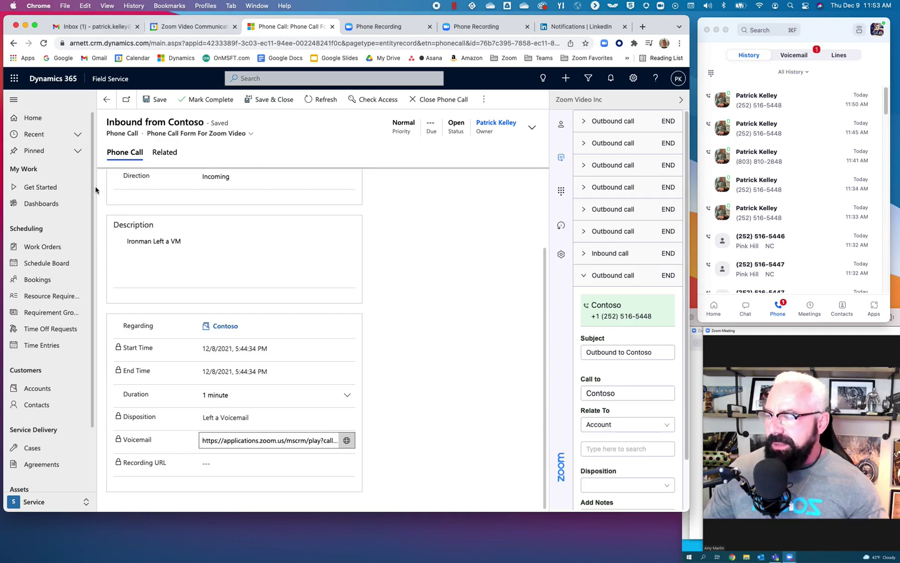
click(48, 405)
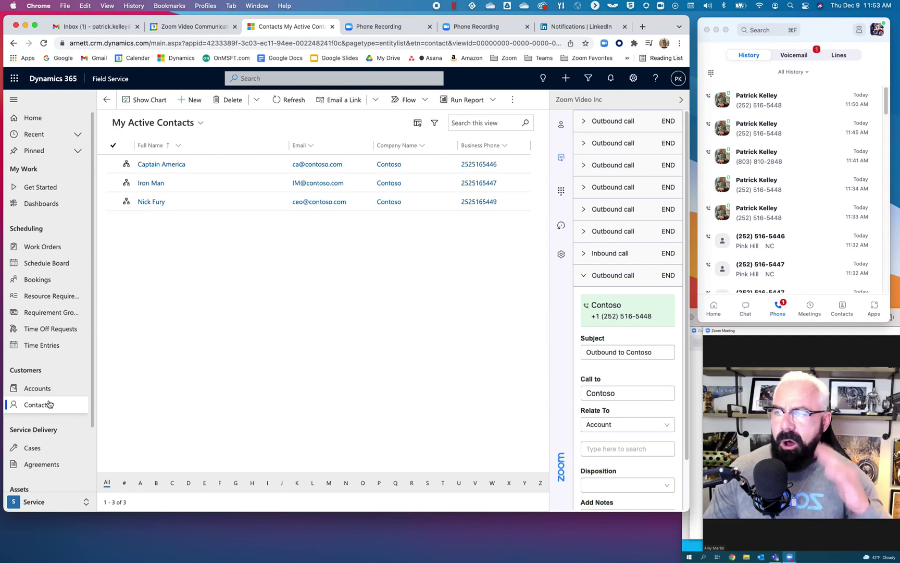
click(159, 165)
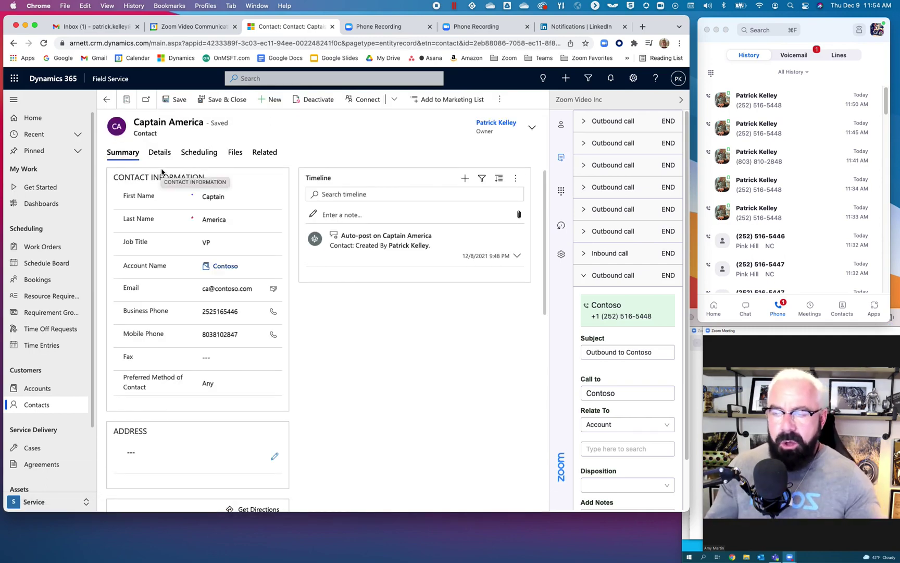
click(104, 101)
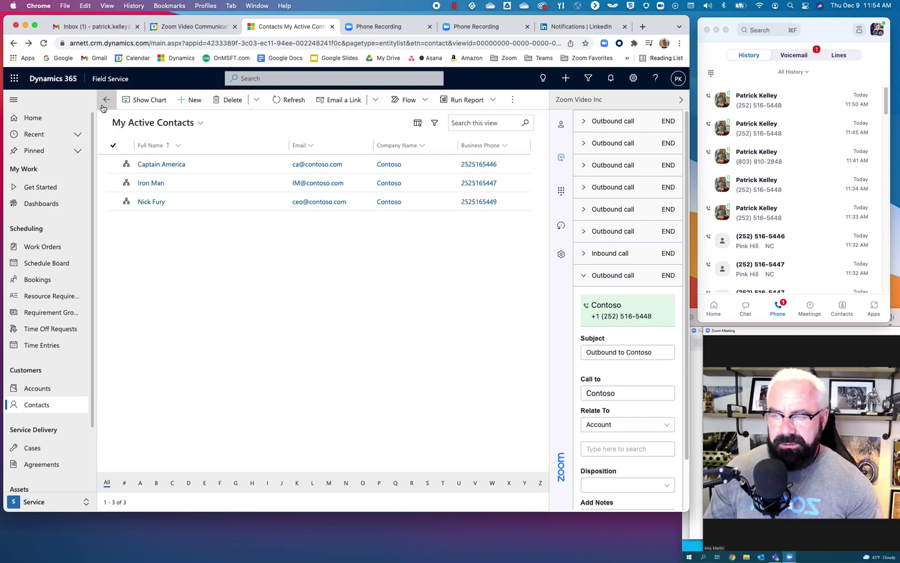
click(156, 201)
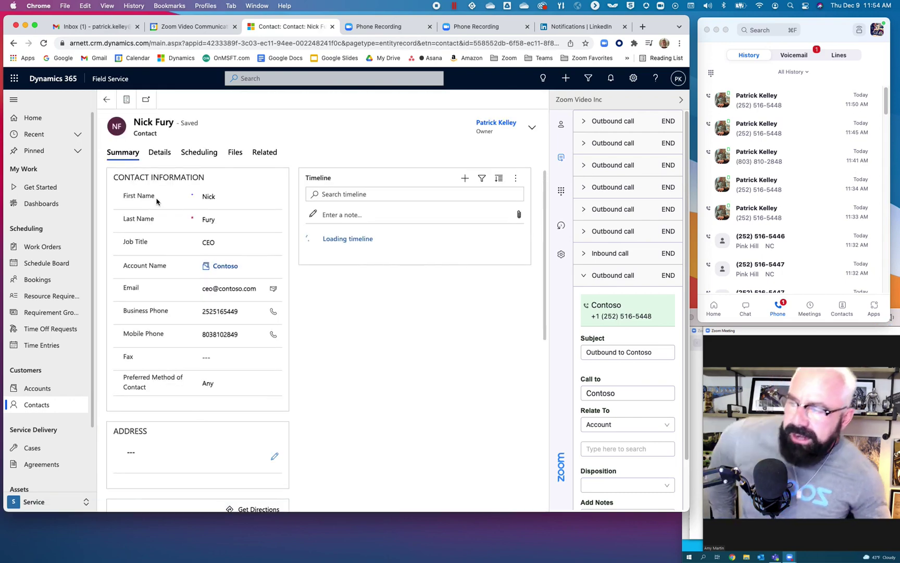
click(107, 100)
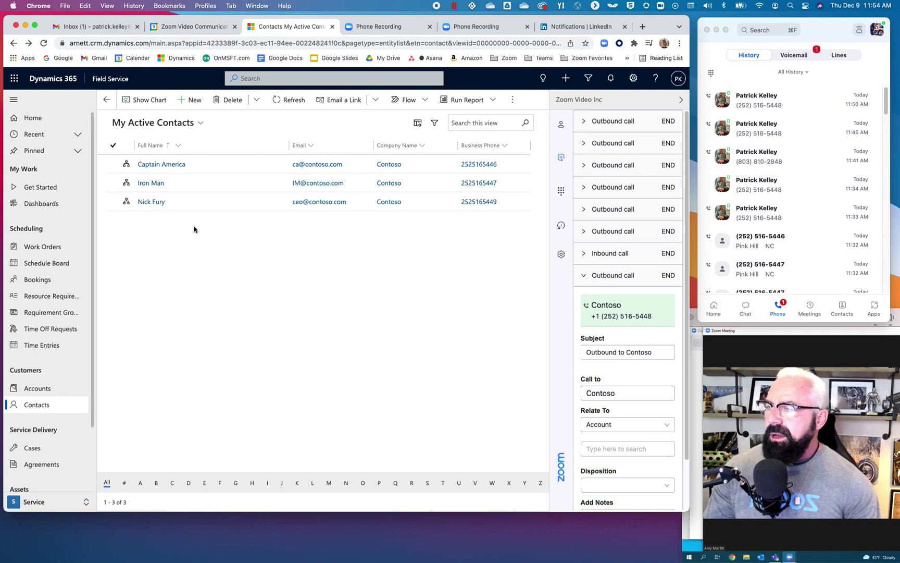
Open the Iron Man contact and call its mobile phone number through Zoom Phone
click(151, 183)
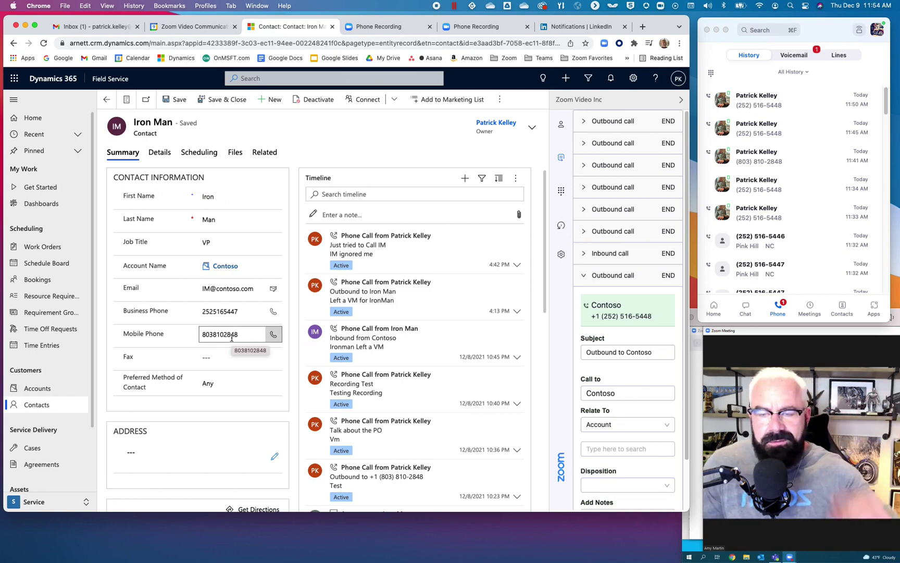
click(272, 337)
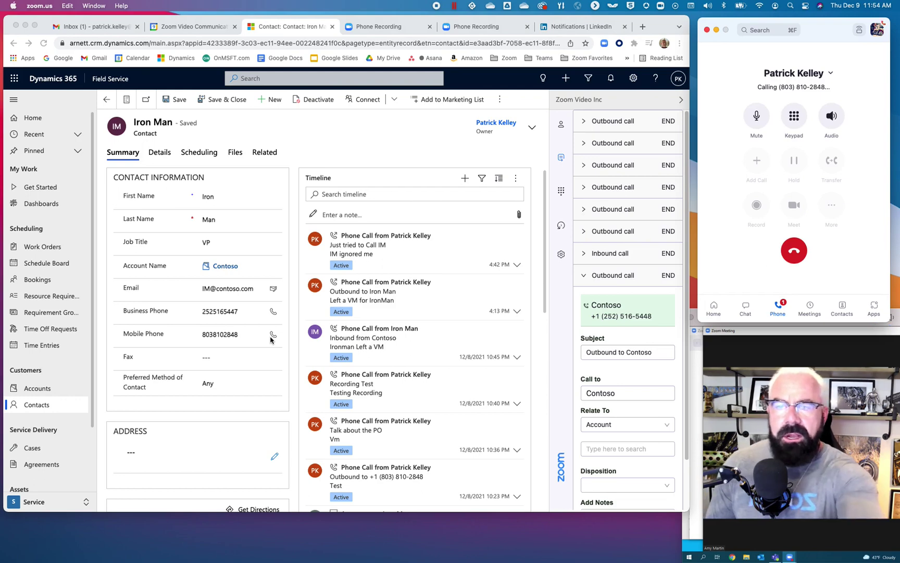
click(584, 279)
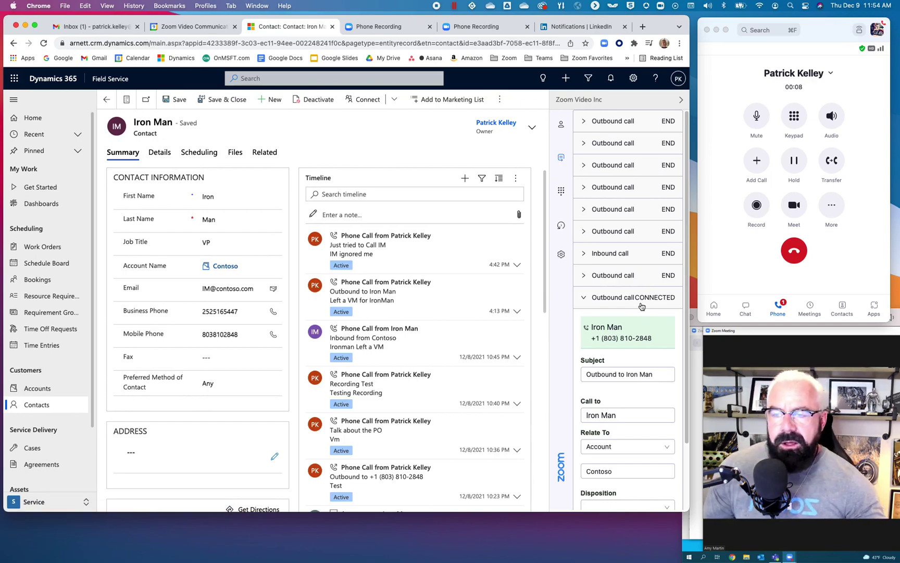
Log the connected Iron Man call with disposition Contacted and the note "We had a great about cars", and submit it
scroll(641, 305, down, 1)
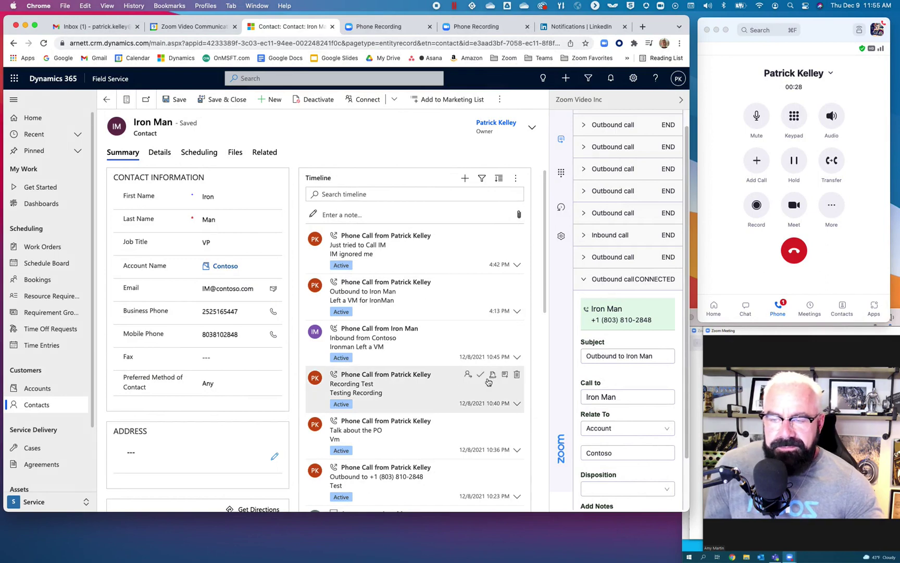
scroll(637, 358, down, 3)
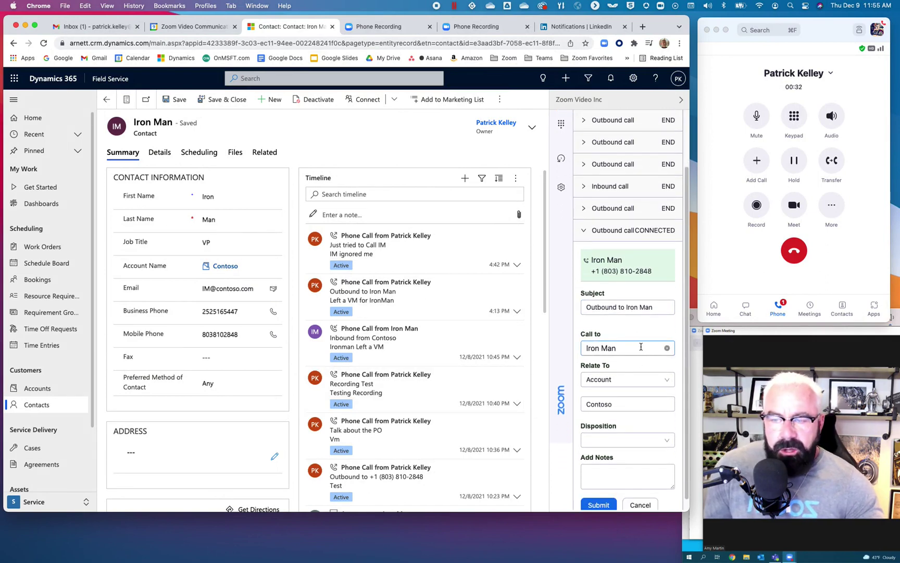
scroll(637, 360, down, 1)
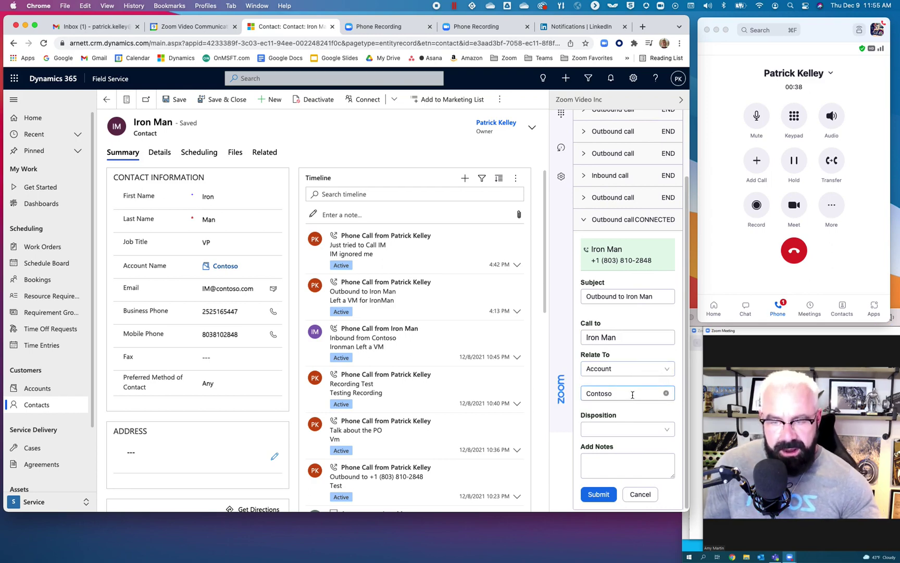
click(660, 430)
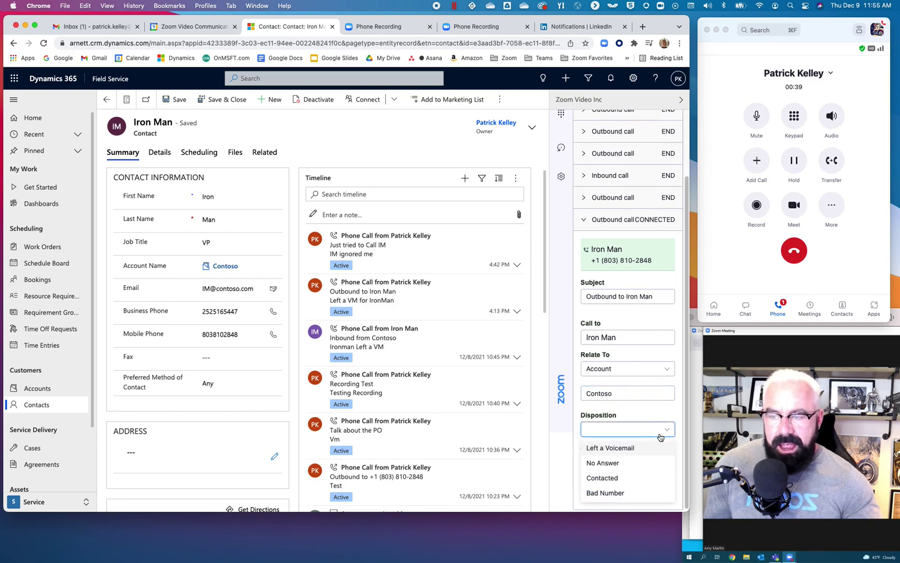
click(627, 478)
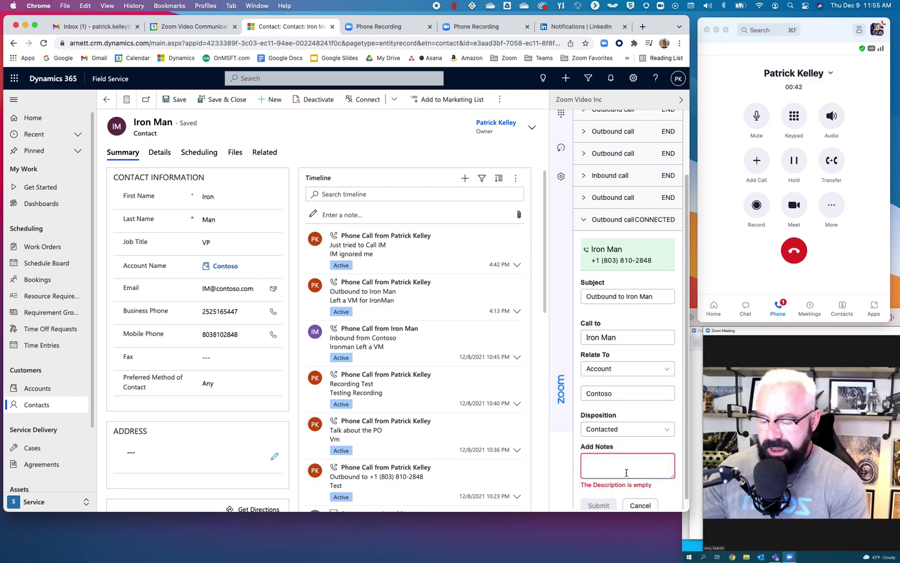
text(We had a great)
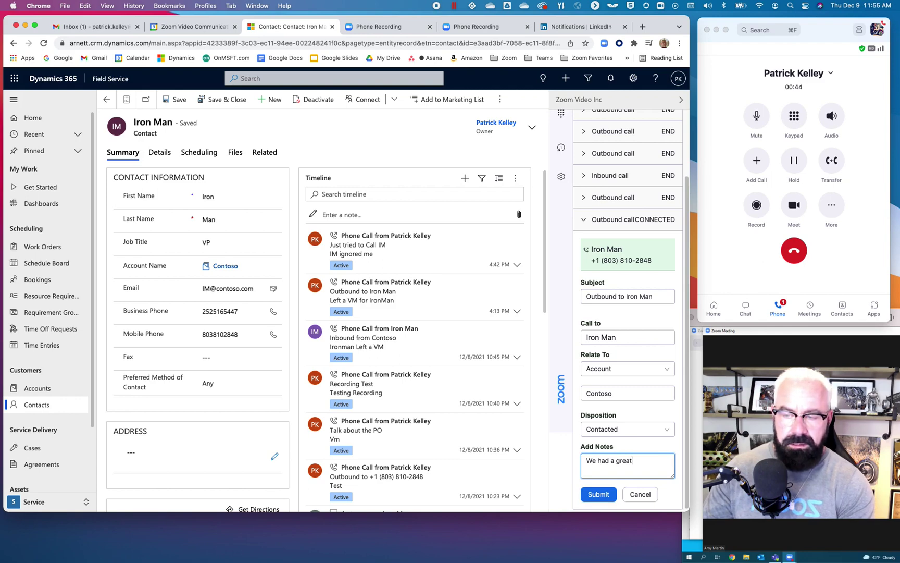
text( about)
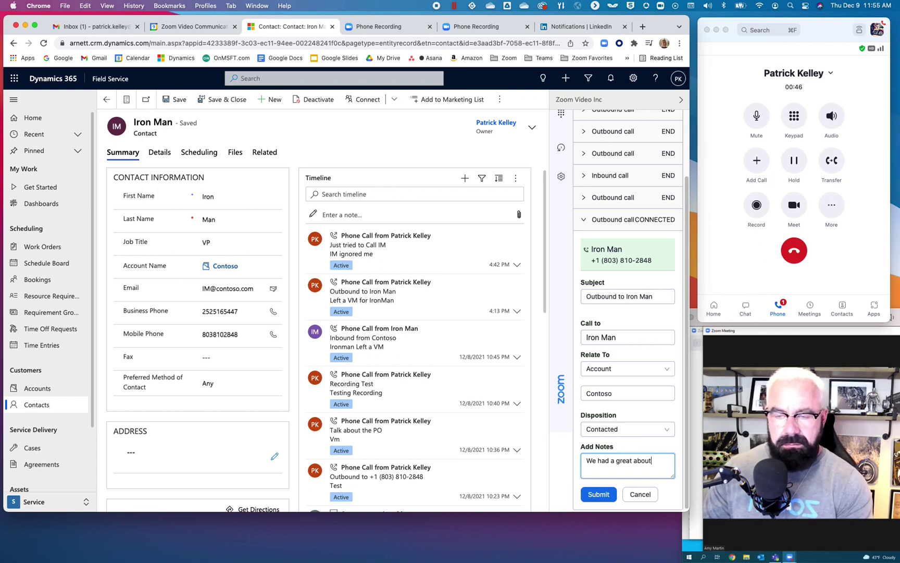
text( cars)
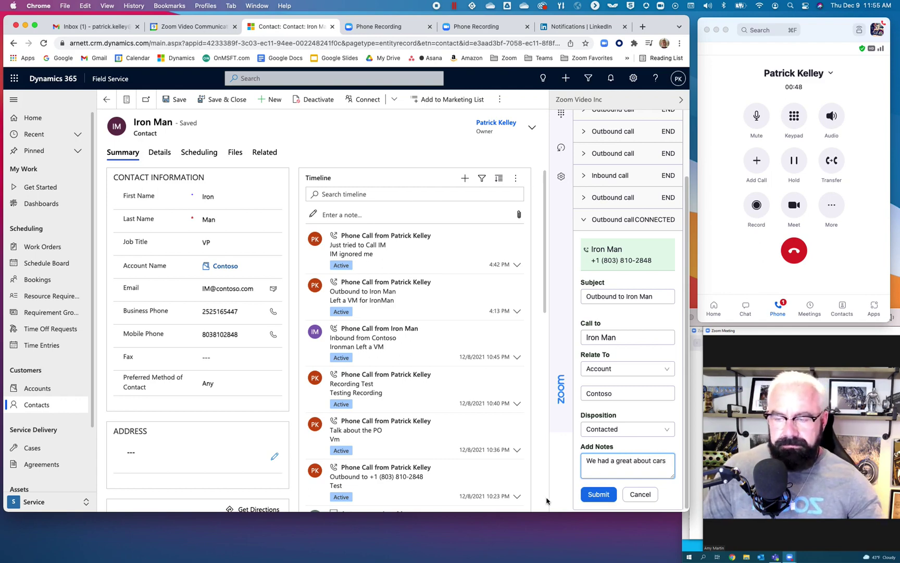
click(594, 495)
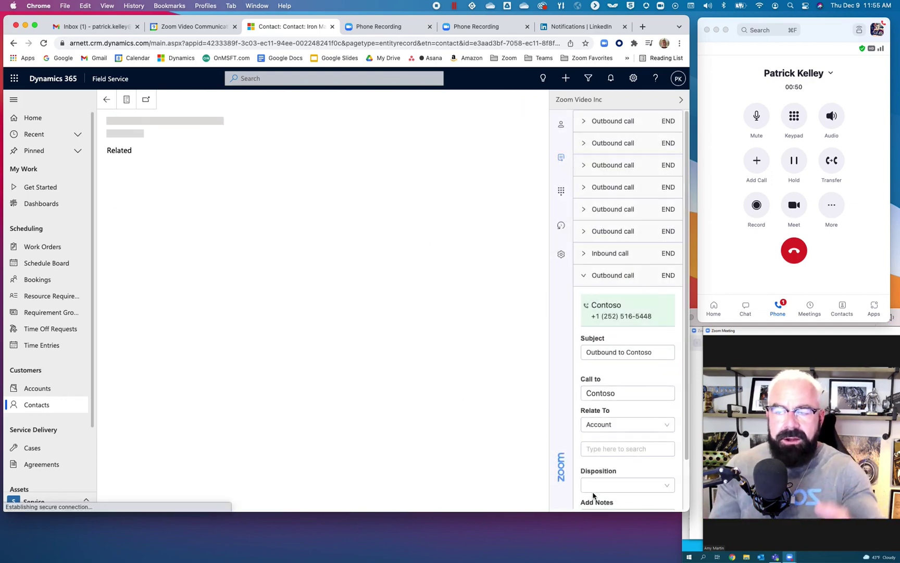